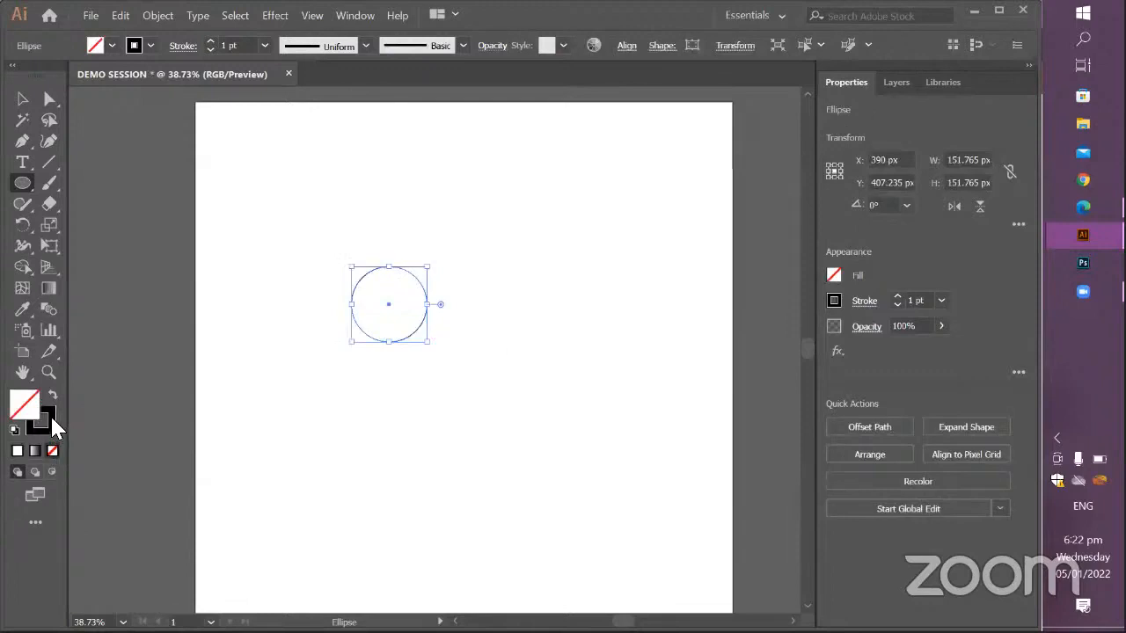
Step: Duplicate the circle and place the copy below and to the right of the original, at about X 584 px, Y 546 px
click(50, 418)
click(24, 102)
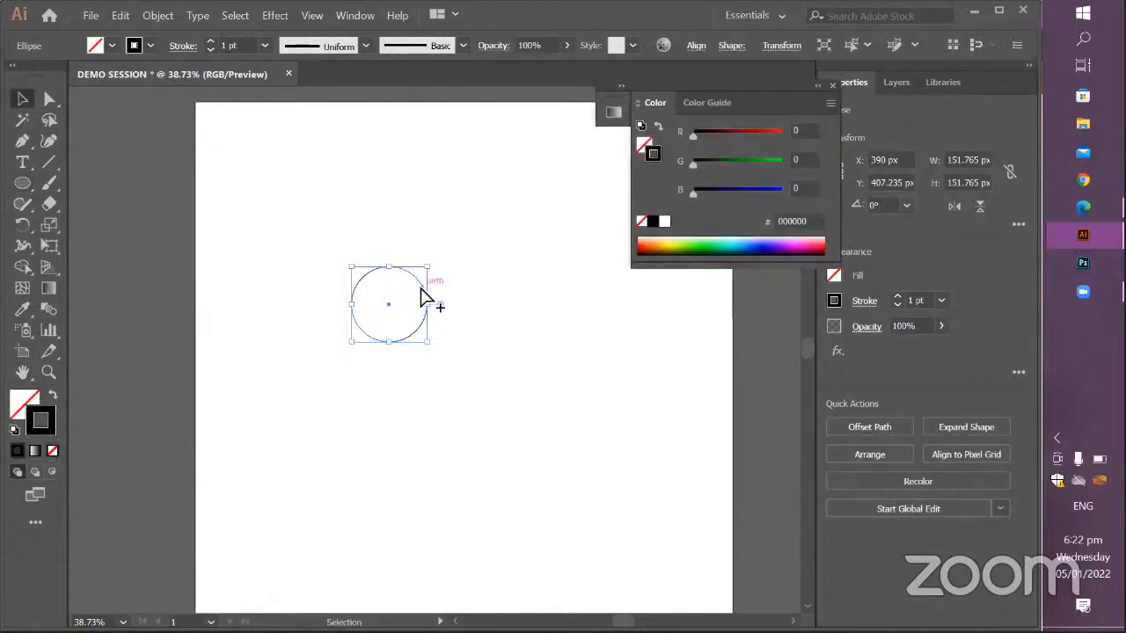
drag(422, 294, 521, 365)
Step: Draw a rectangle about 95 × 76 px over the original circle, starting at the upper-left corner of its bounds
click(22, 185)
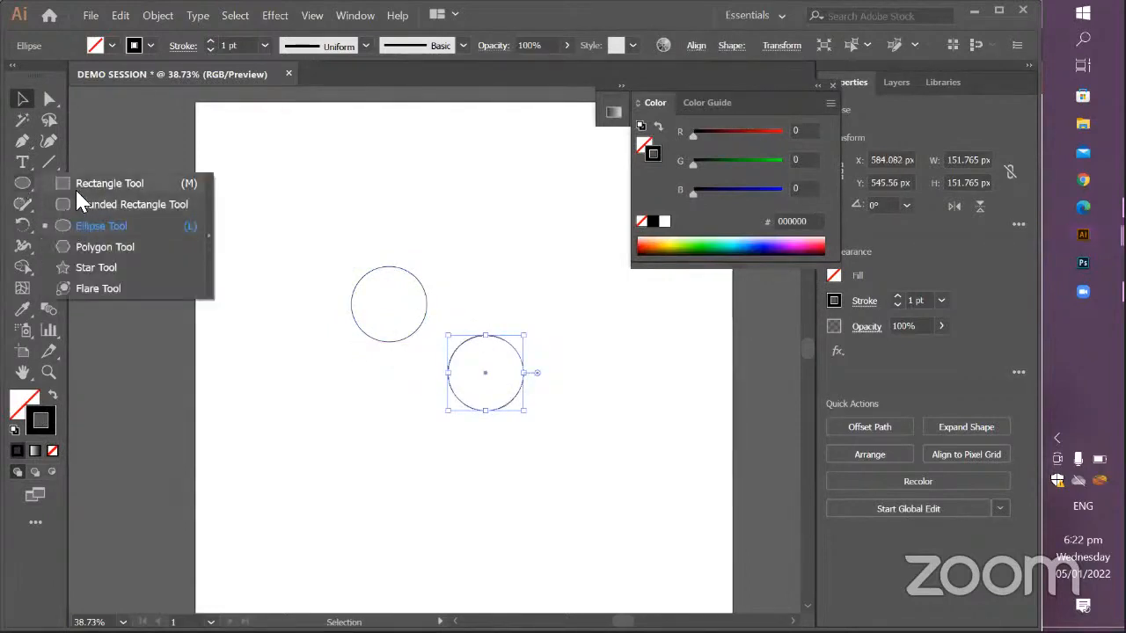
key(m)
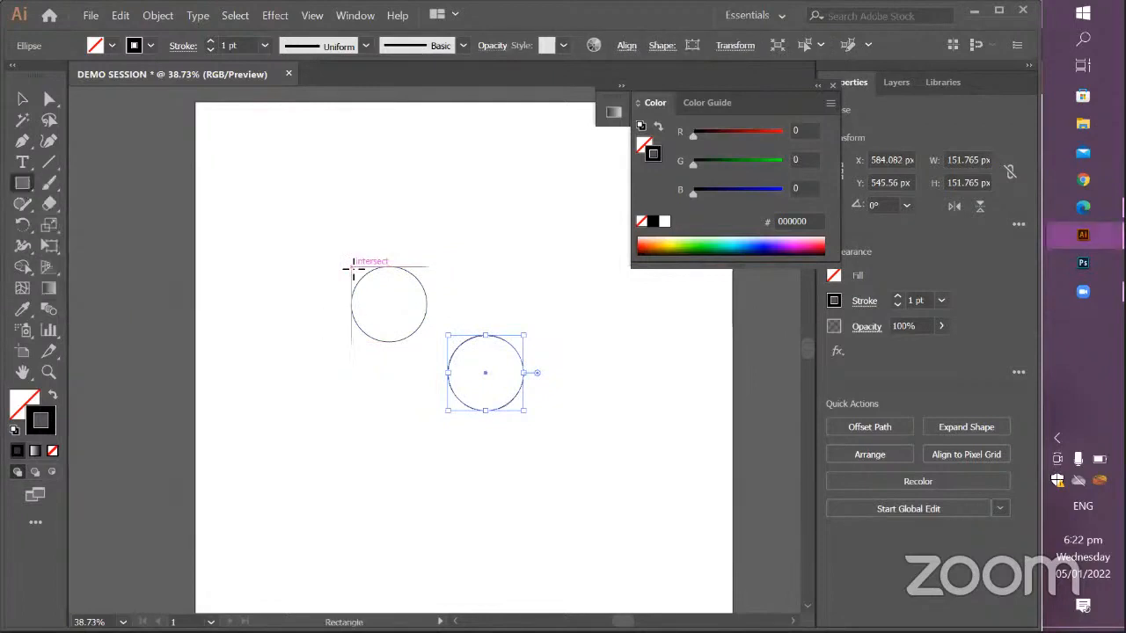
drag(352, 267, 400, 304)
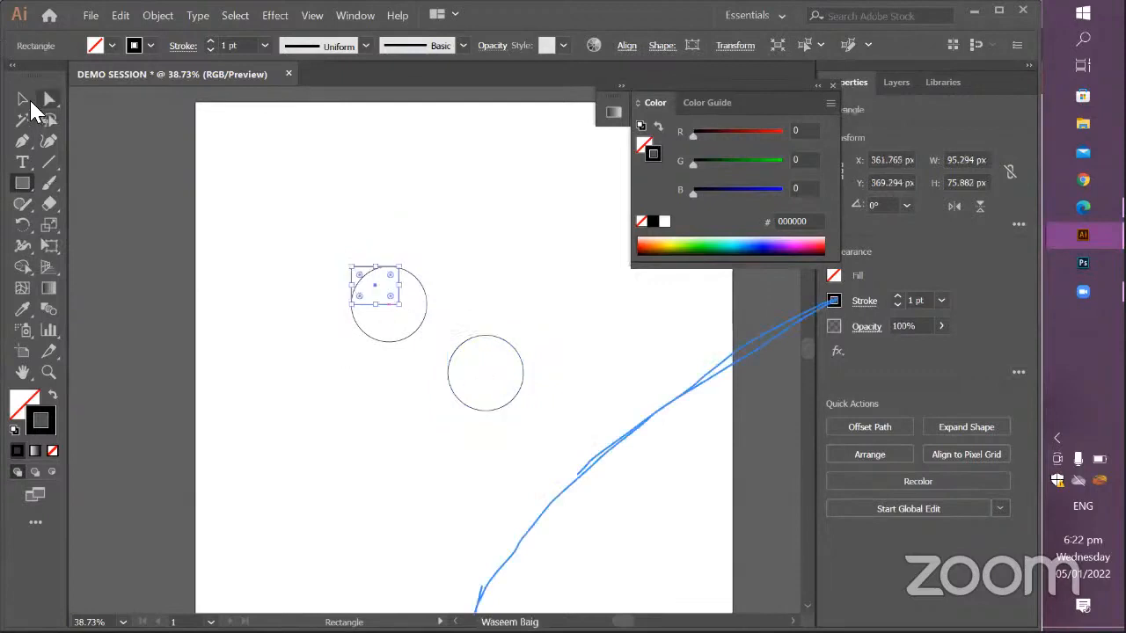
Step: Select the rectangle with the original circle and merge all their regions into one teardrop shape using the Shape Builder tool
click(25, 99)
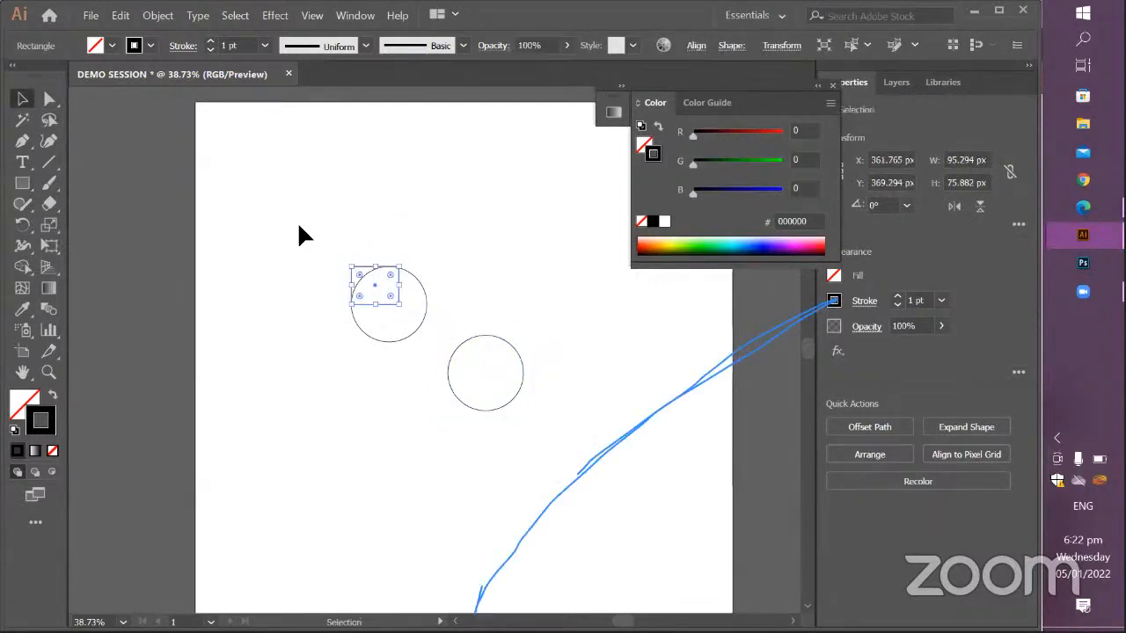
drag(301, 223, 418, 358)
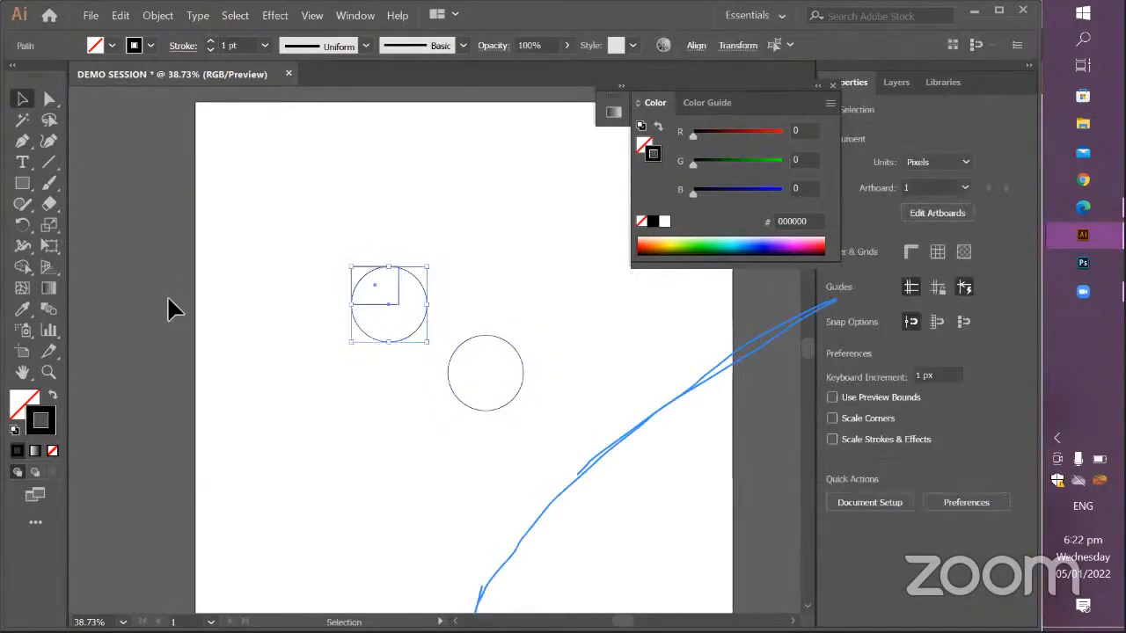
click(21, 269)
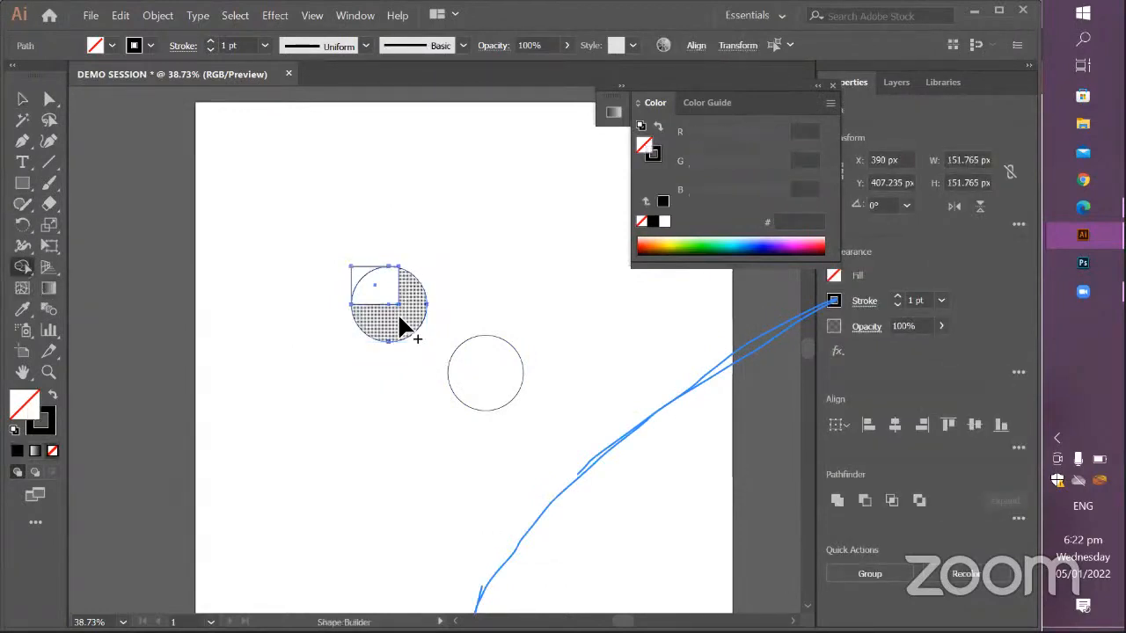
click(357, 274)
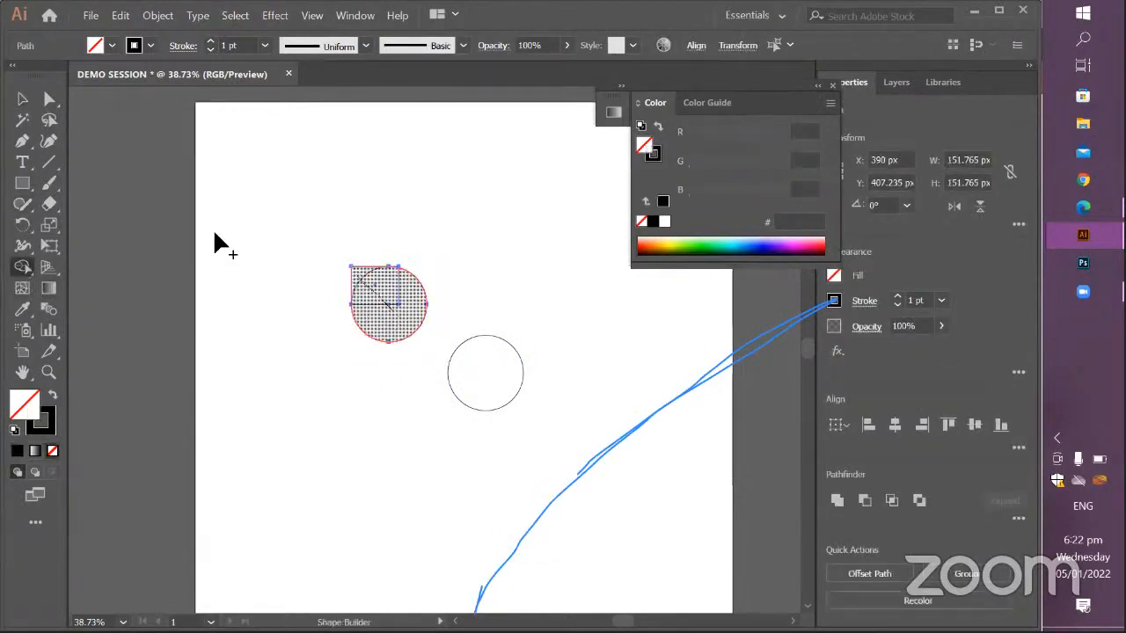
Step: Move the spare circle over the teardrop's right half, level with it, and merge the overlap into the circle with Shape Builder
click(22, 100)
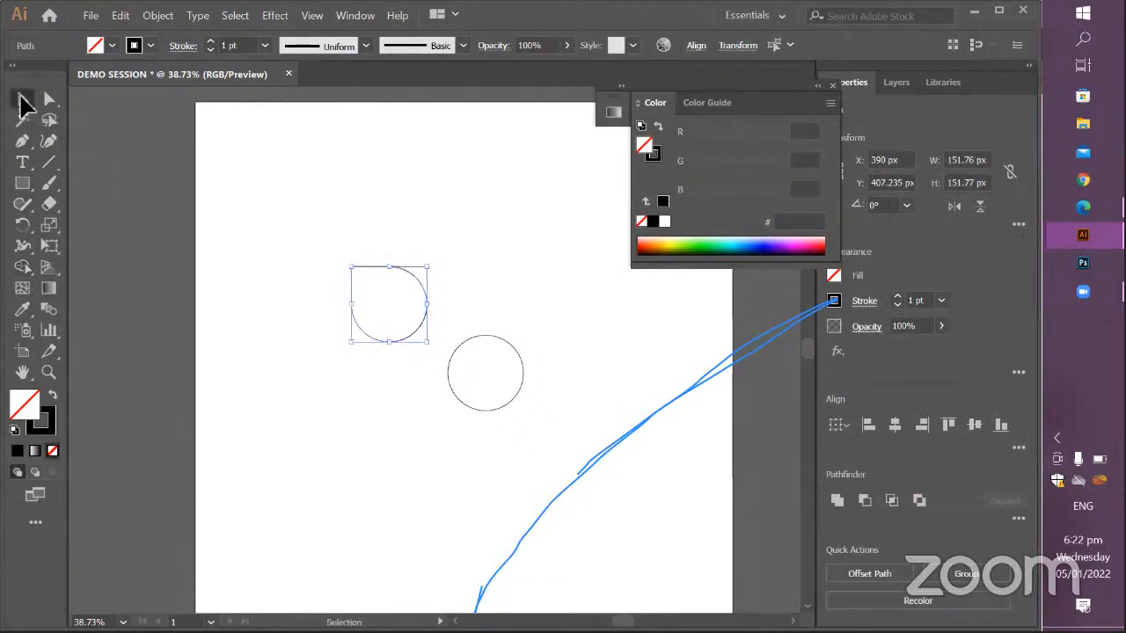
drag(516, 384, 458, 320)
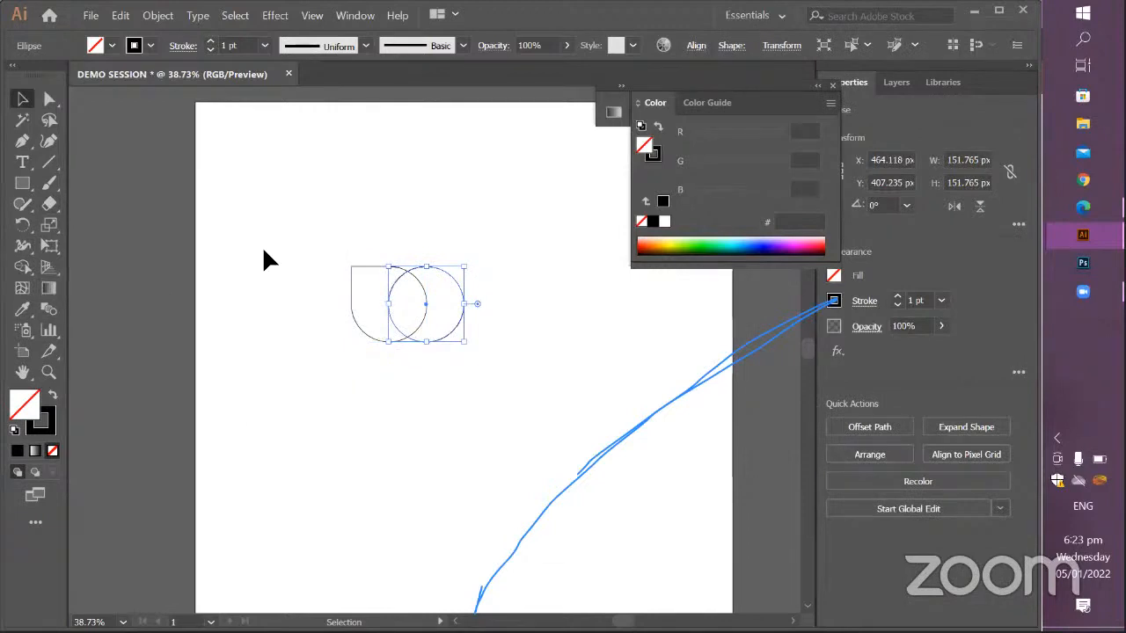
drag(312, 233, 536, 387)
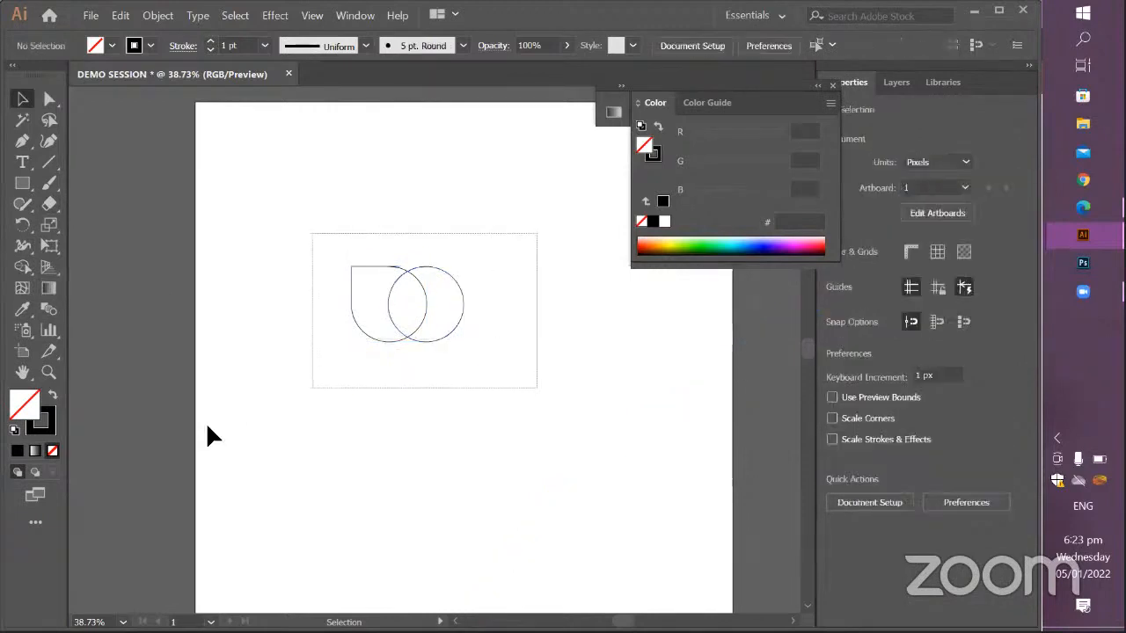
click(22, 268)
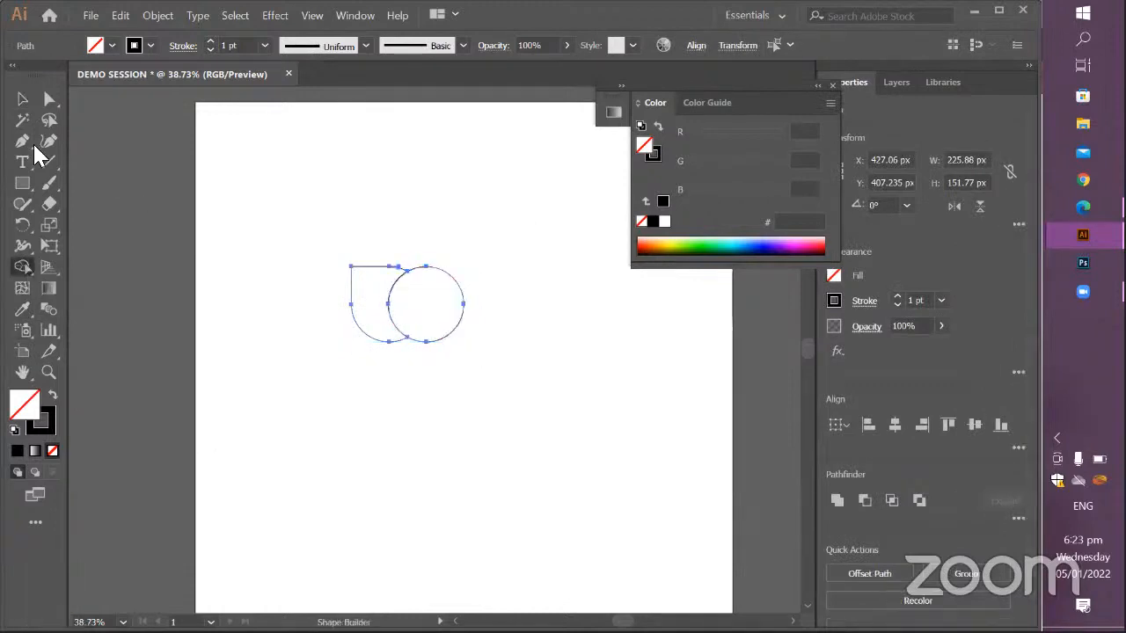
Step: Delete the circle so that only the petal shape with the concave right side is left
click(22, 100)
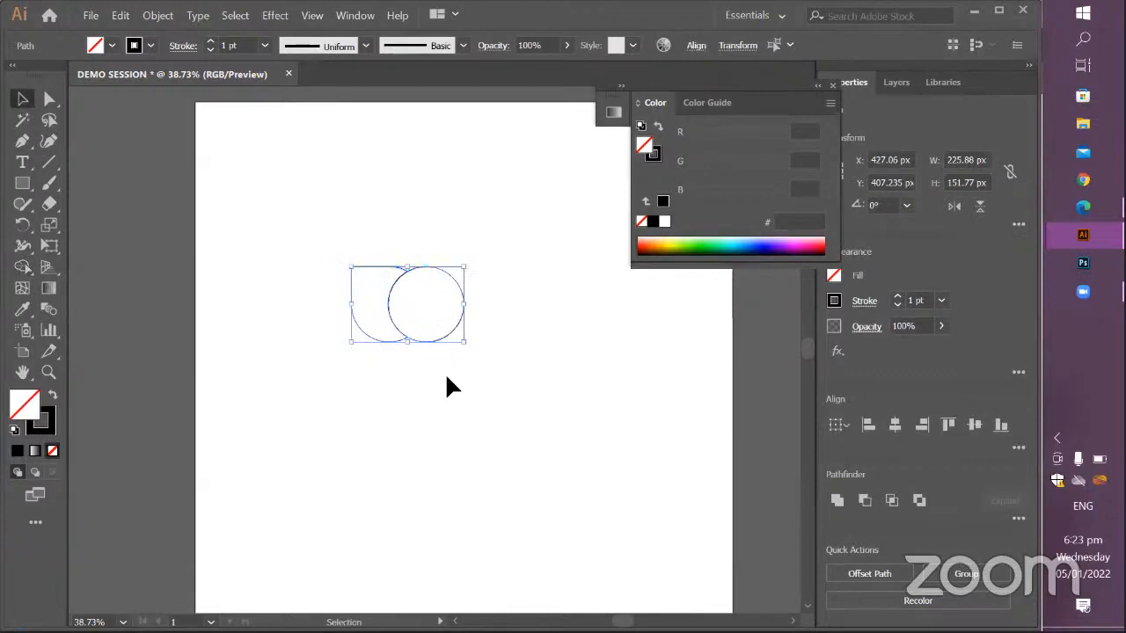
click(444, 334)
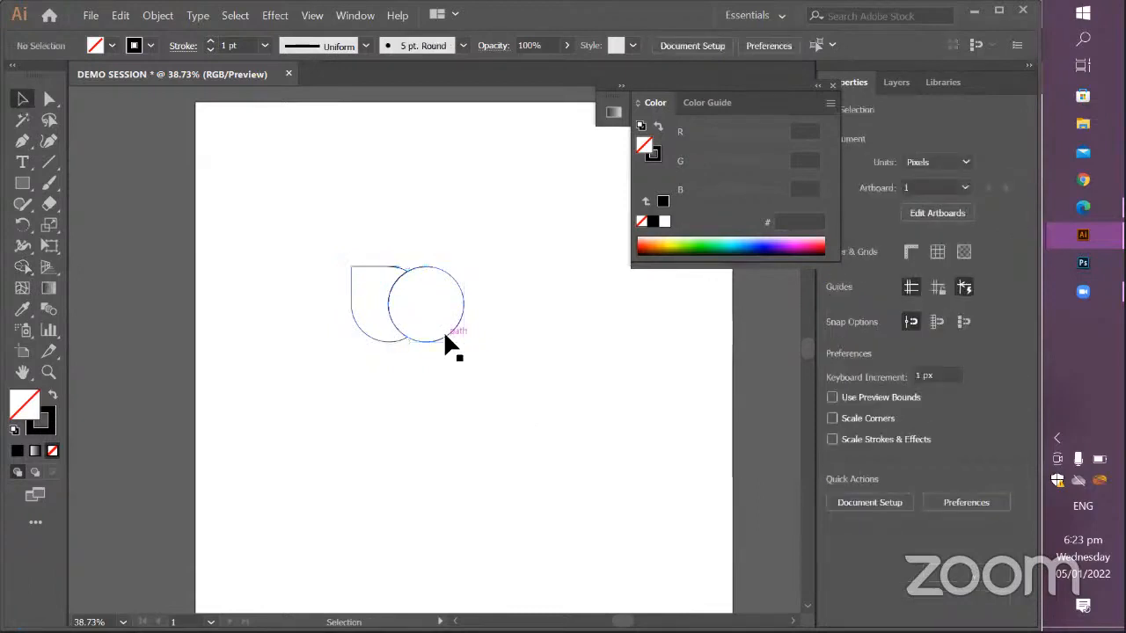
click(445, 338)
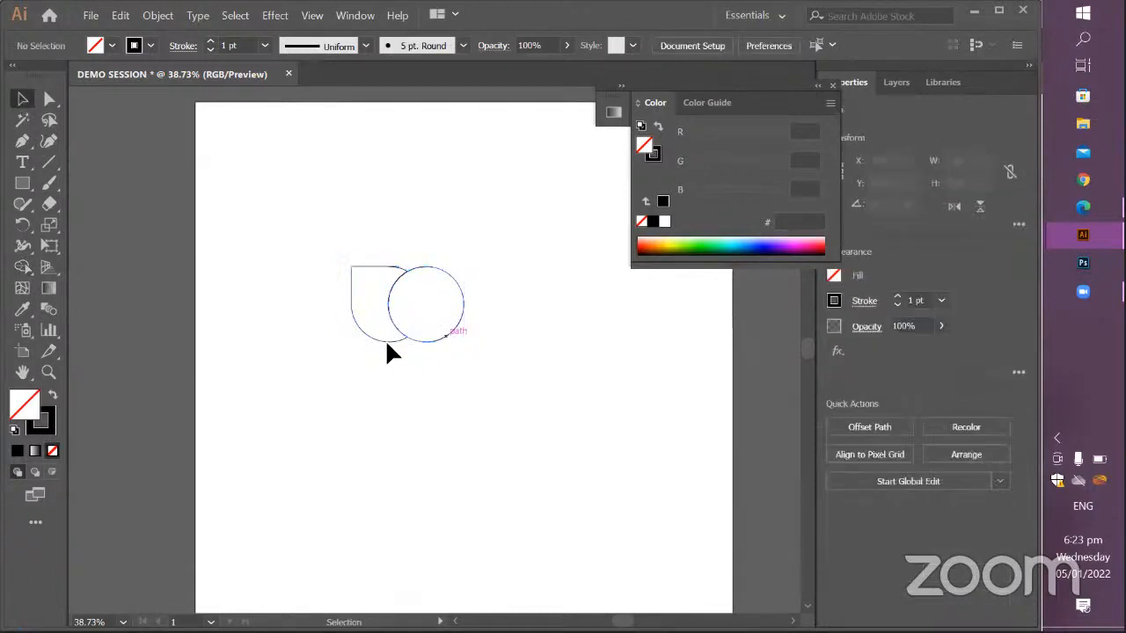
key(Delete)
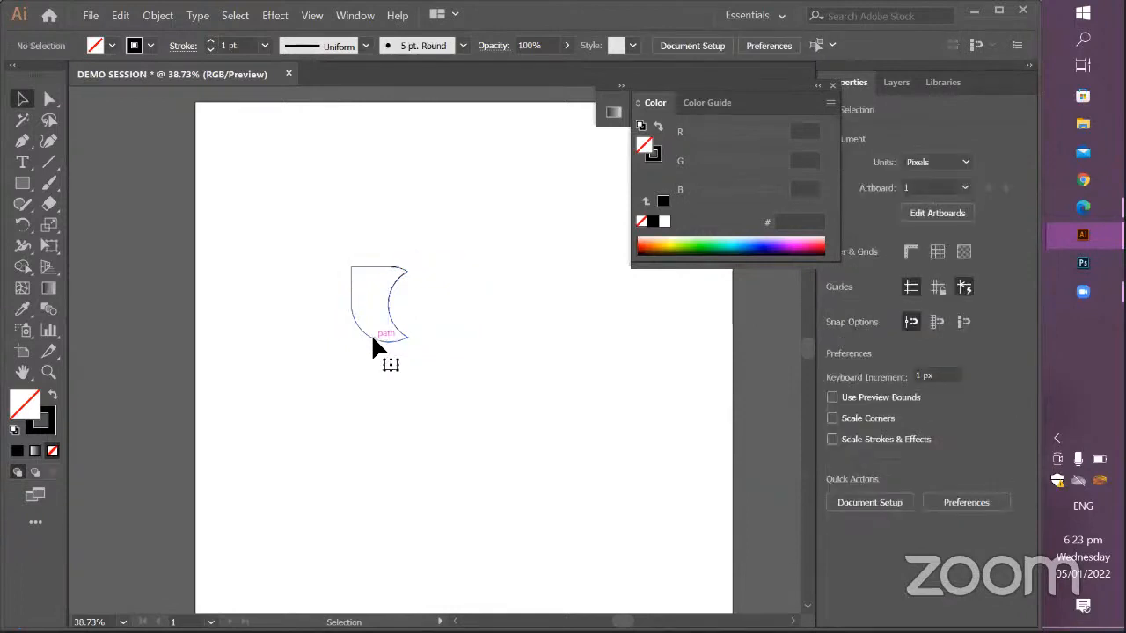
Step: Fill the petal with a linear gradient from blue (01A0C6) to black
click(34, 451)
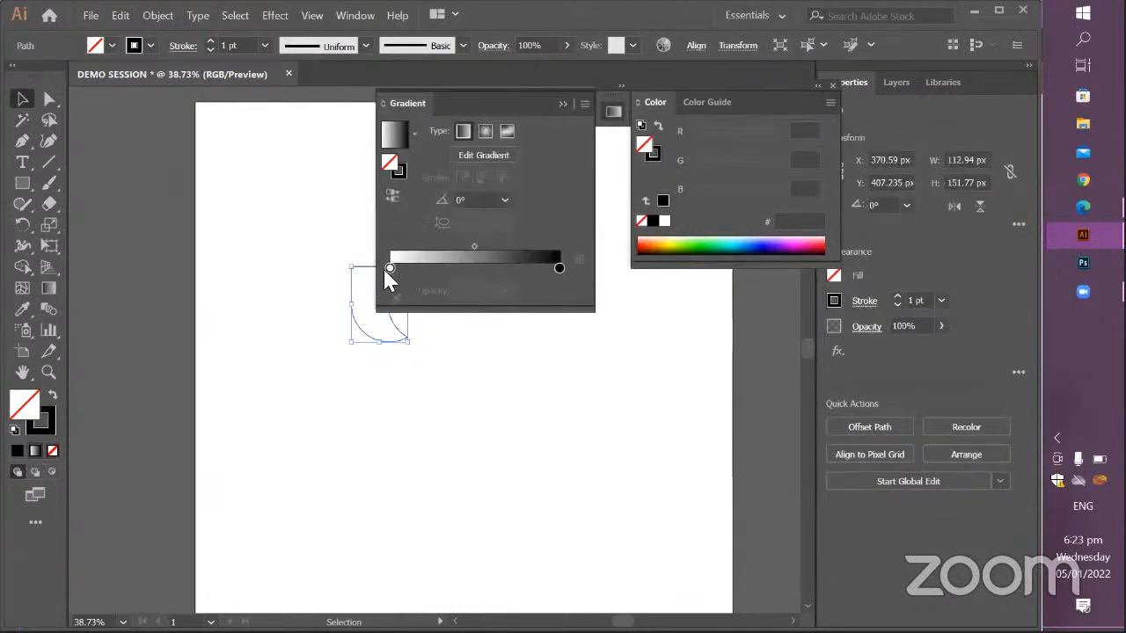
click(390, 262)
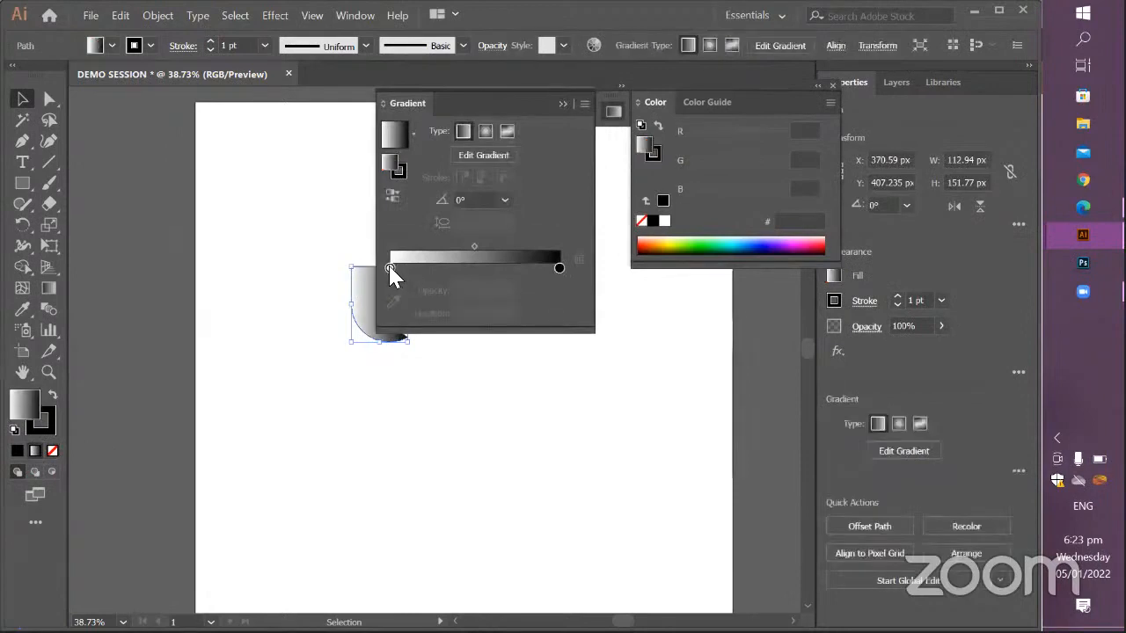
click(391, 269)
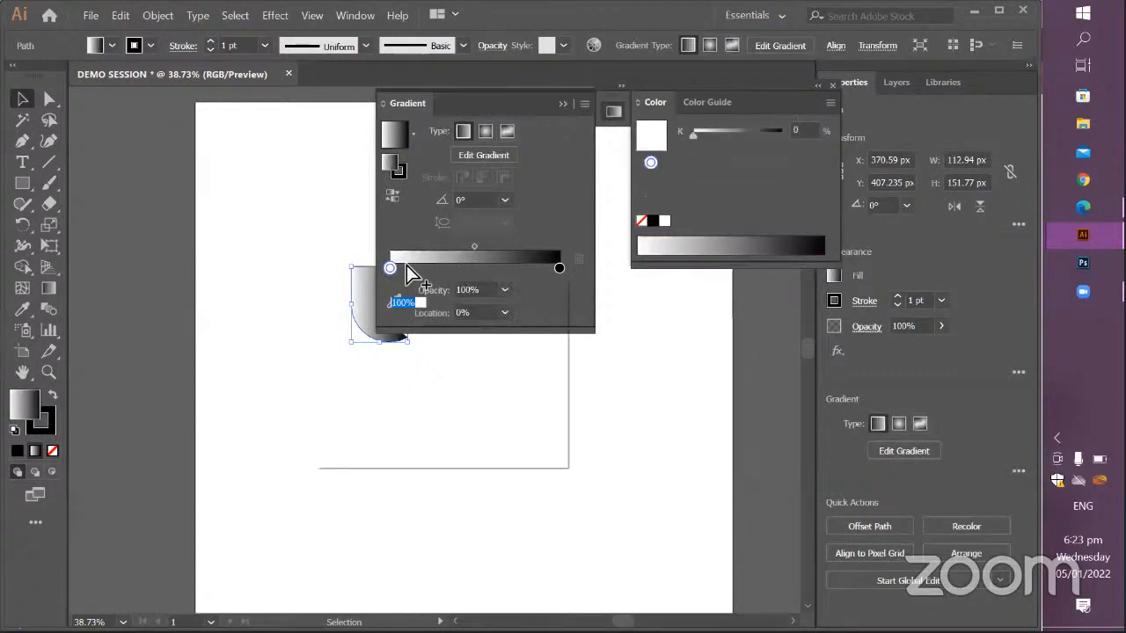
click(421, 325)
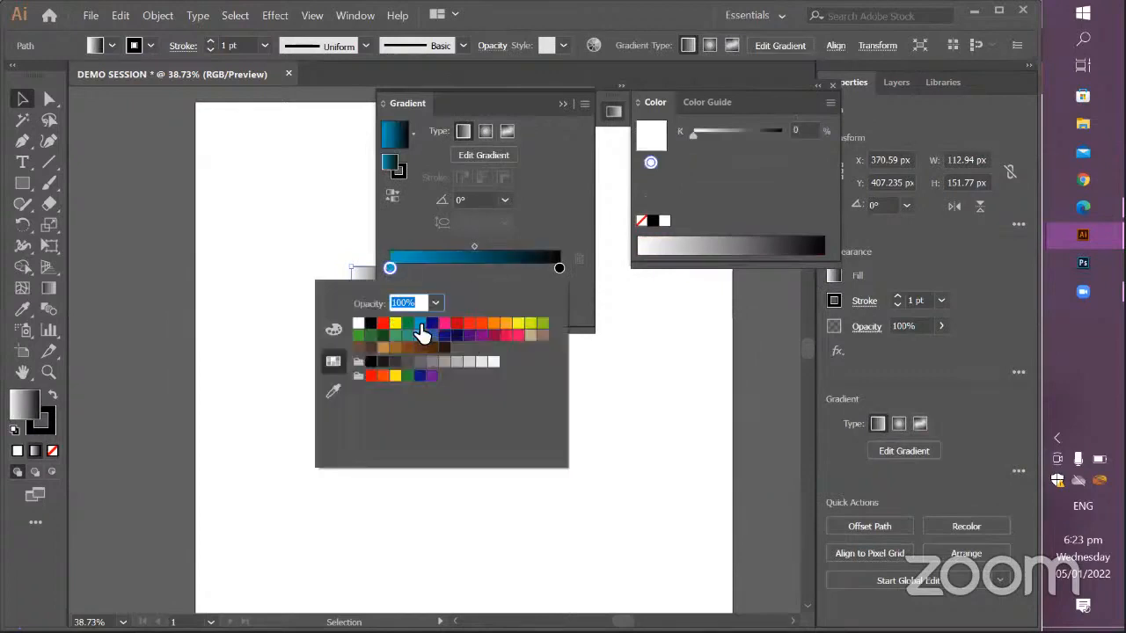
click(624, 335)
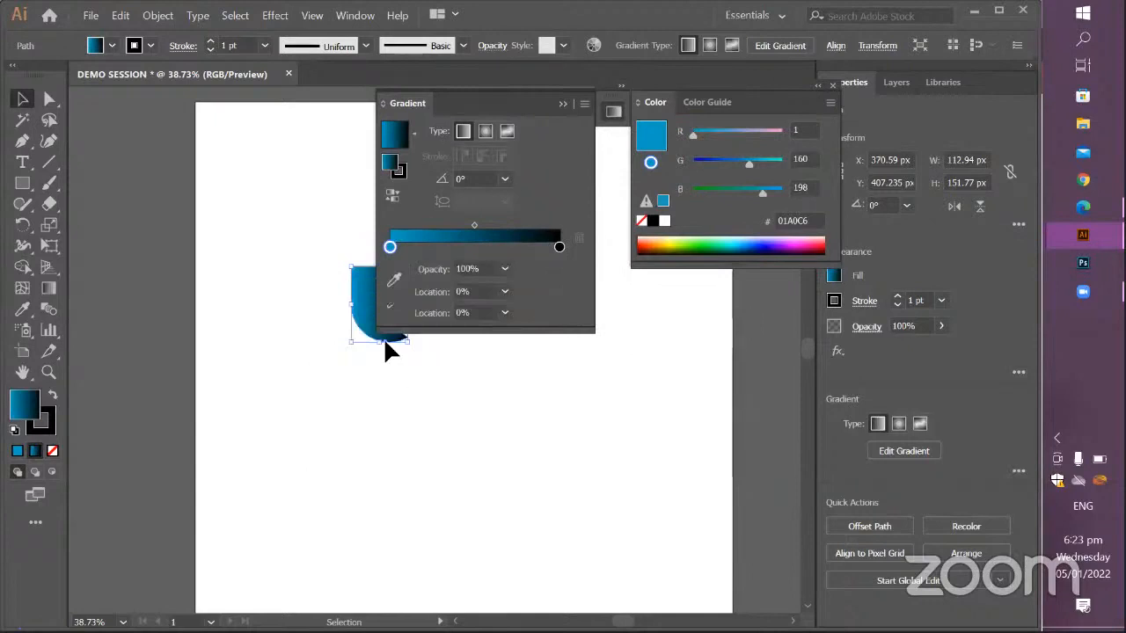
click(563, 102)
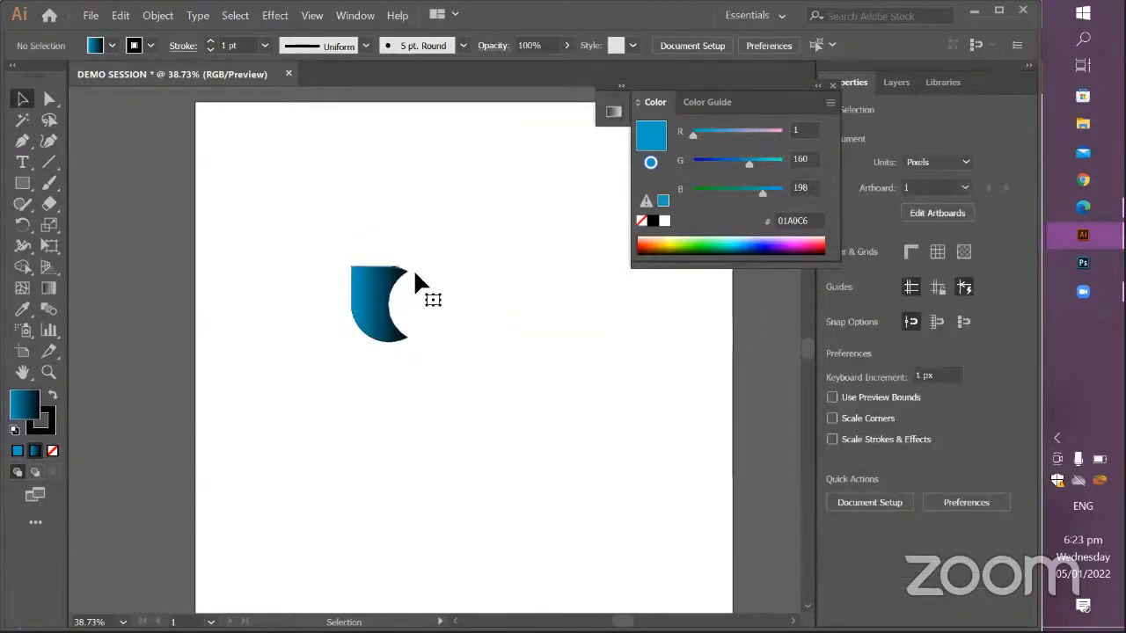
Step: Duplicate the petal, rotate the copy to about 270°, and place it against the original's upper right side
click(378, 299)
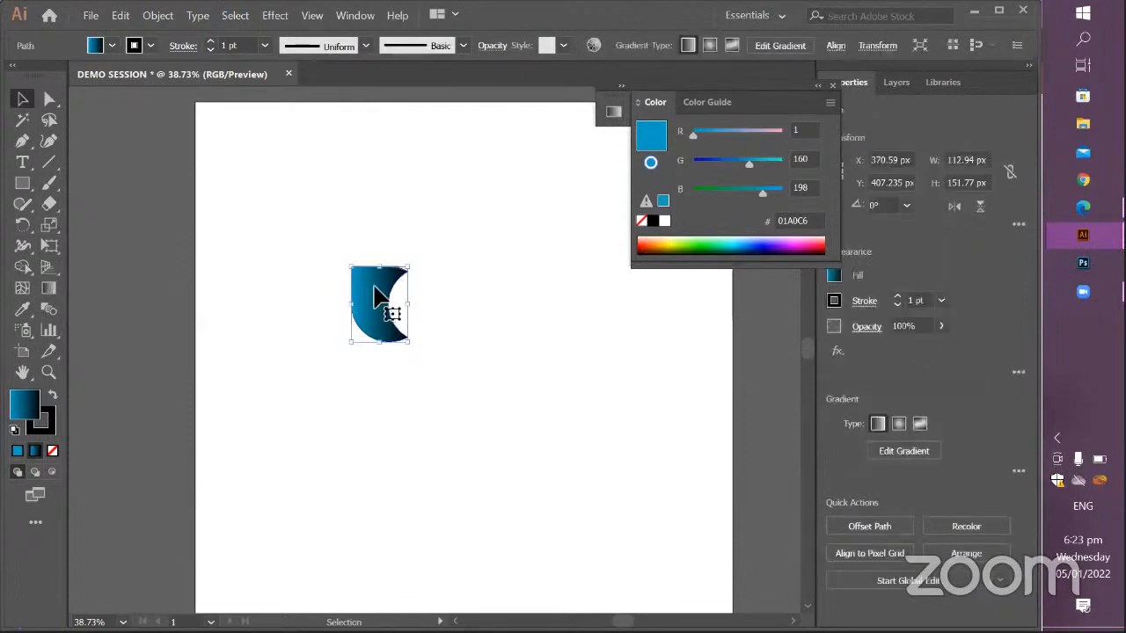
drag(374, 290, 530, 369)
drag(457, 302, 436, 281)
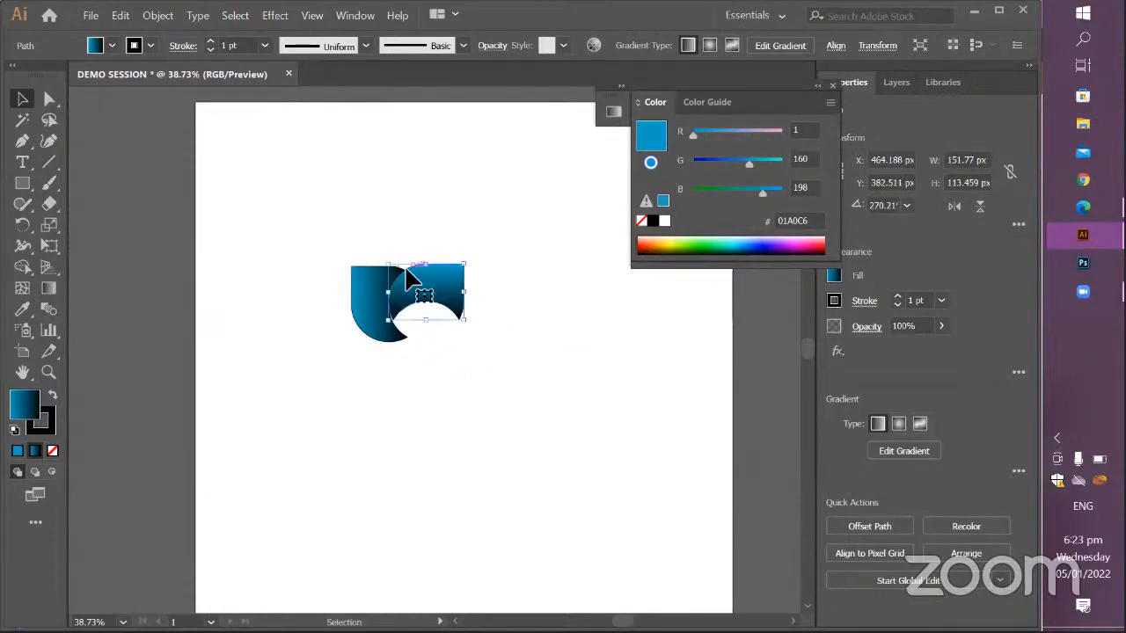
Step: Duplicate the upper-right petal, rotate the copy to about 183°, and place it directly below as the lower-right petal
drag(407, 270, 442, 335)
drag(522, 339, 537, 437)
drag(466, 373, 449, 344)
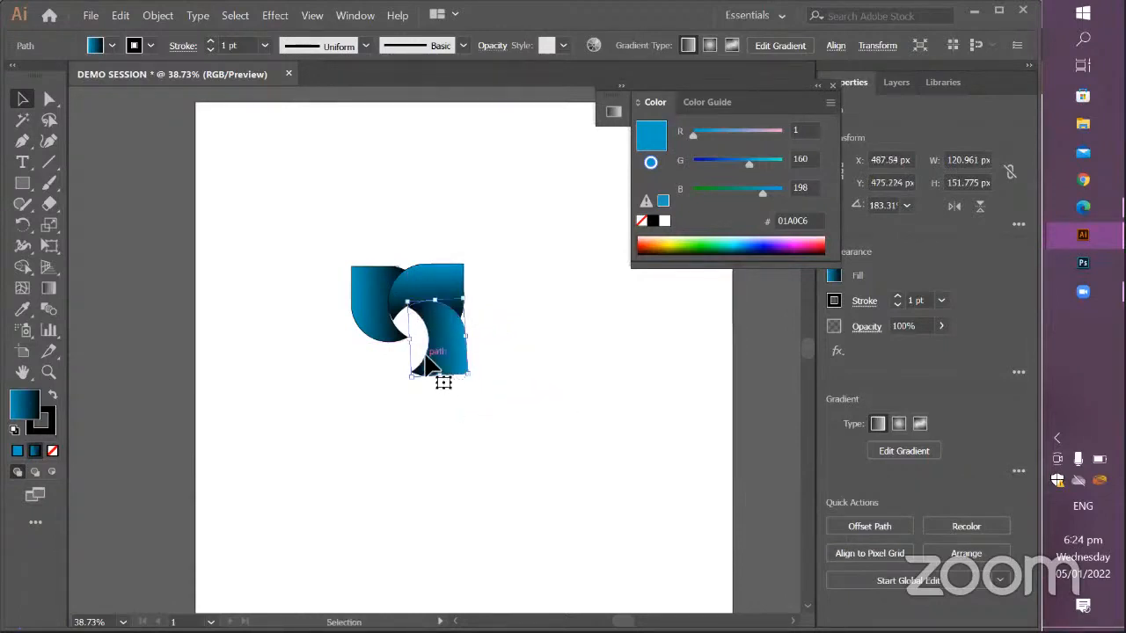
Step: Duplicate the lower-right petal, rotate the copy to about 89°, and place it at the lower left to close the pinwheel
drag(428, 361, 353, 427)
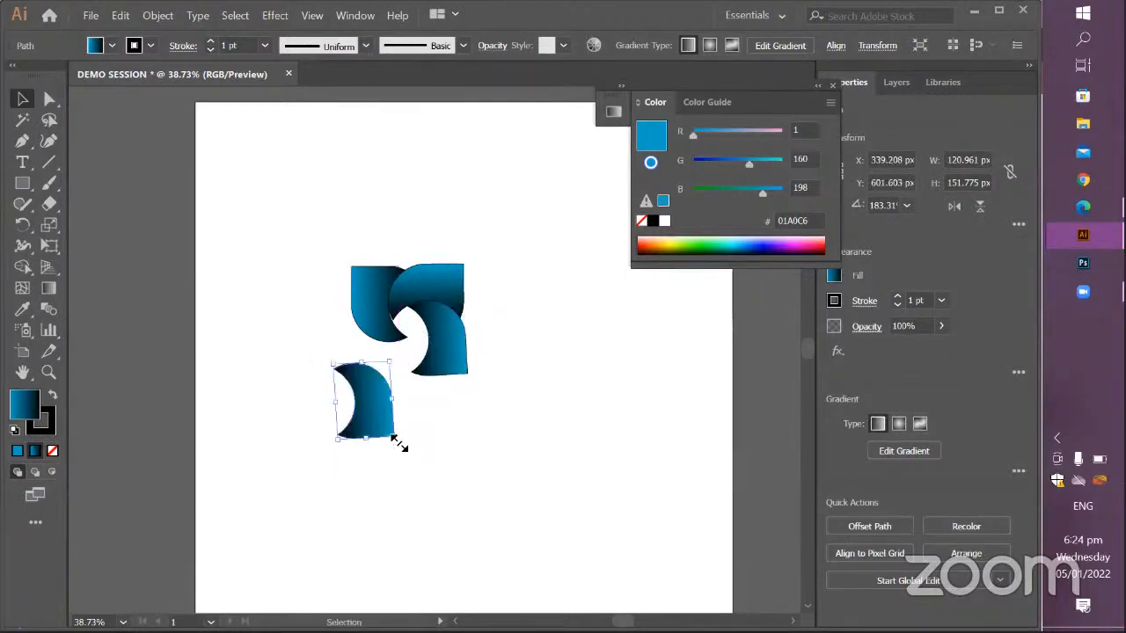
drag(385, 453, 299, 444)
drag(372, 385, 387, 361)
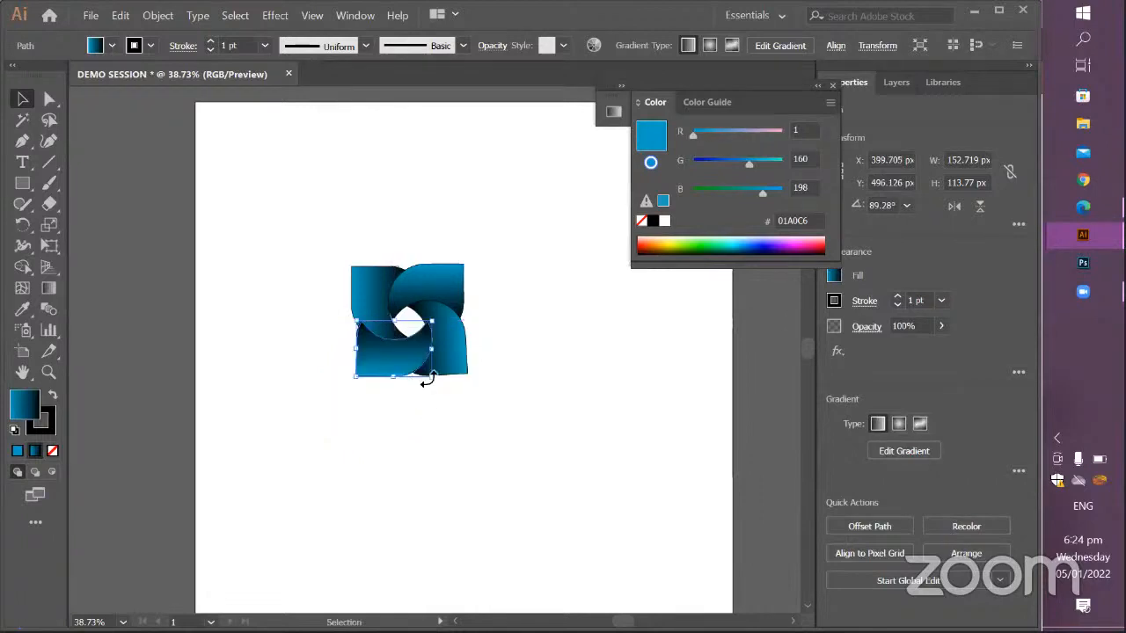
click(582, 453)
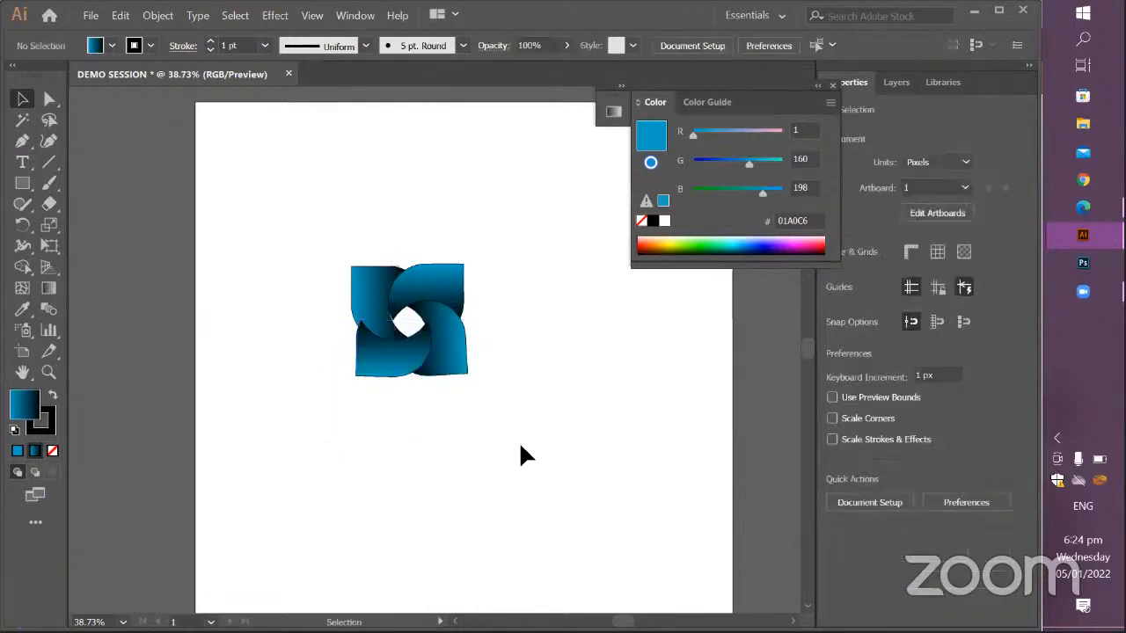
Step: Try shifting the lower-left petal leftward to line up with the outer edge of the petal above it
drag(410, 365, 413, 364)
click(417, 373)
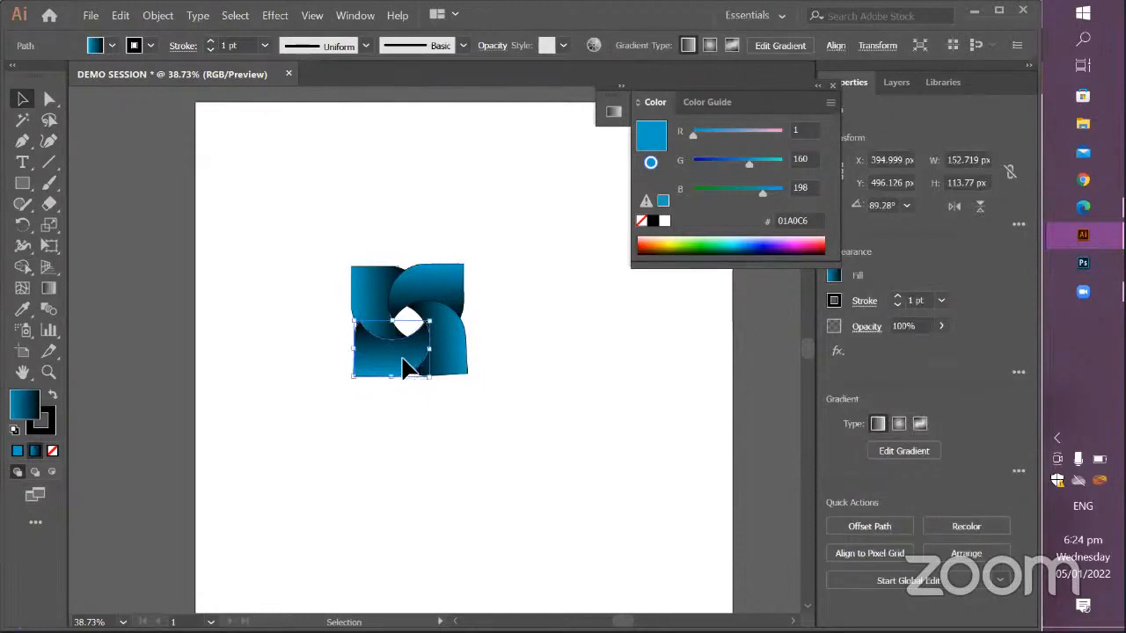
drag(404, 365, 396, 352)
click(474, 368)
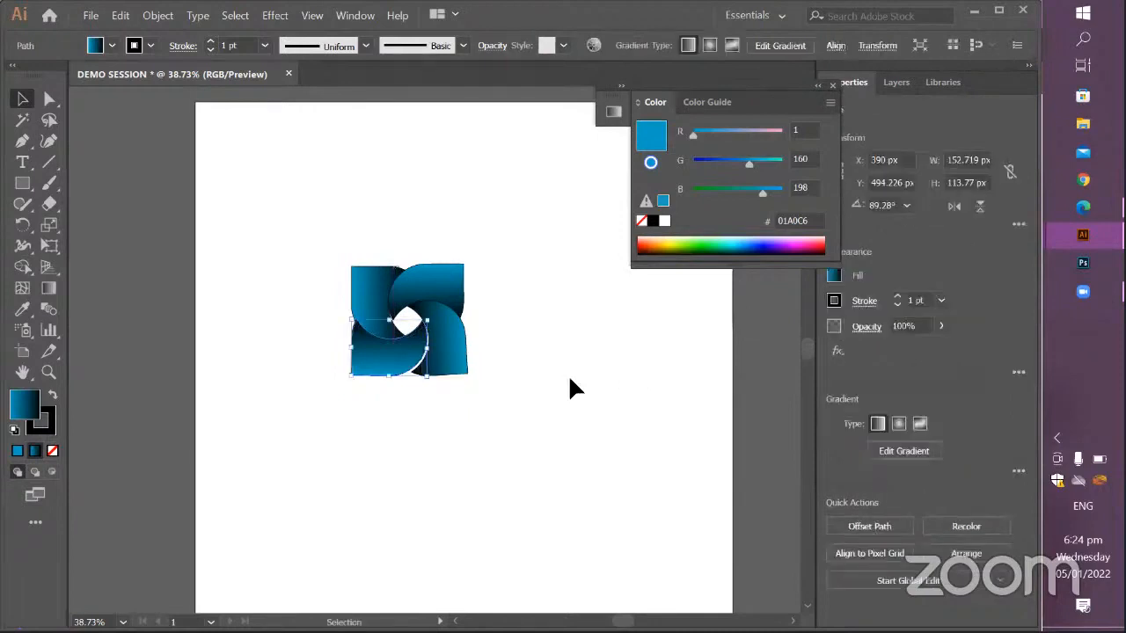
Step: Try nudging the lower-left petal to fit its neighbours more closely, and undo the last change
click(377, 382)
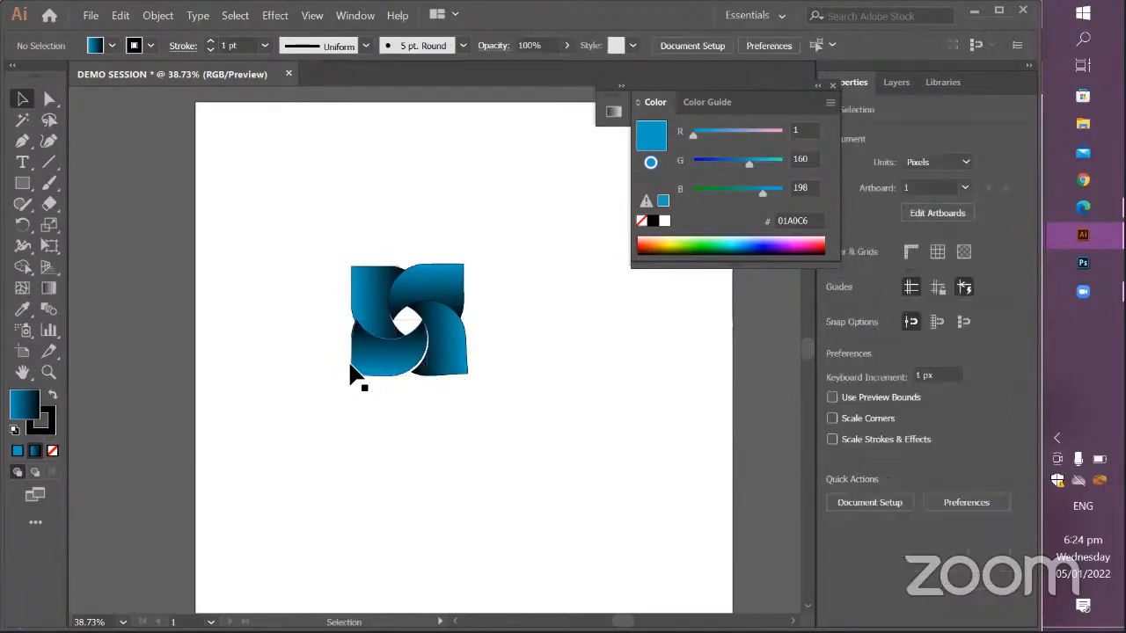
drag(356, 371, 357, 371)
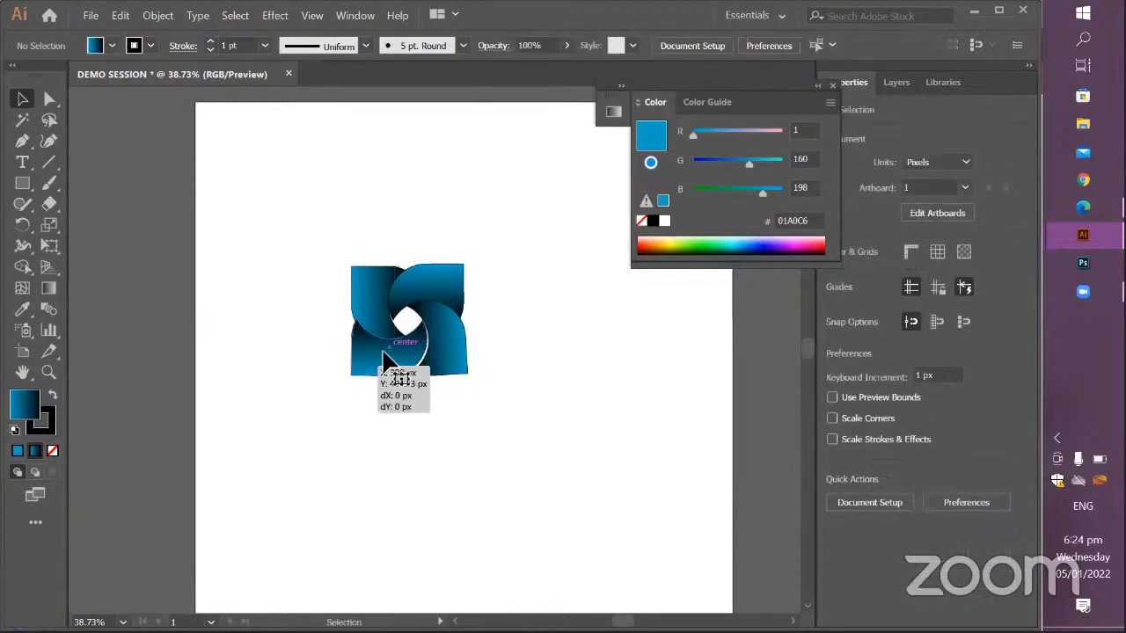
drag(378, 353, 378, 354)
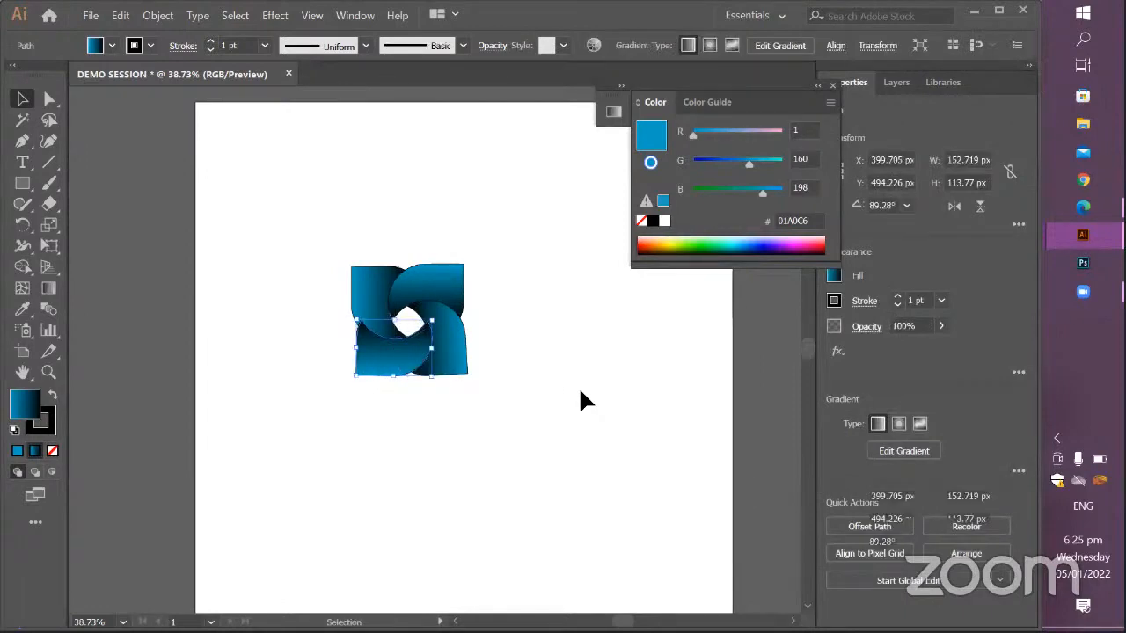
click(581, 393)
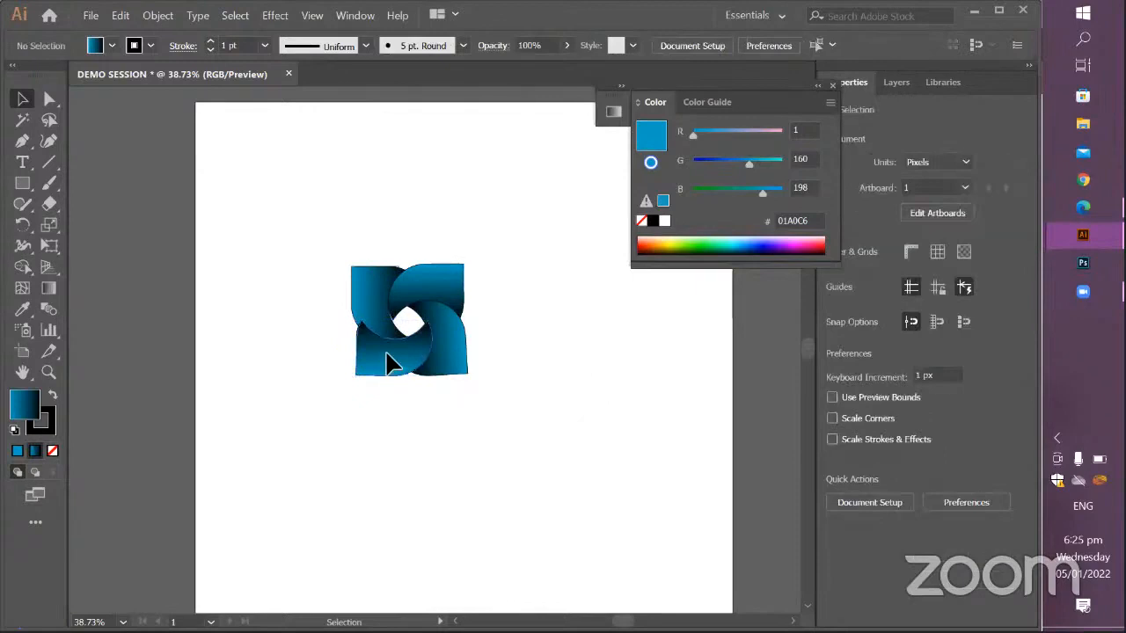
drag(385, 363, 388, 362)
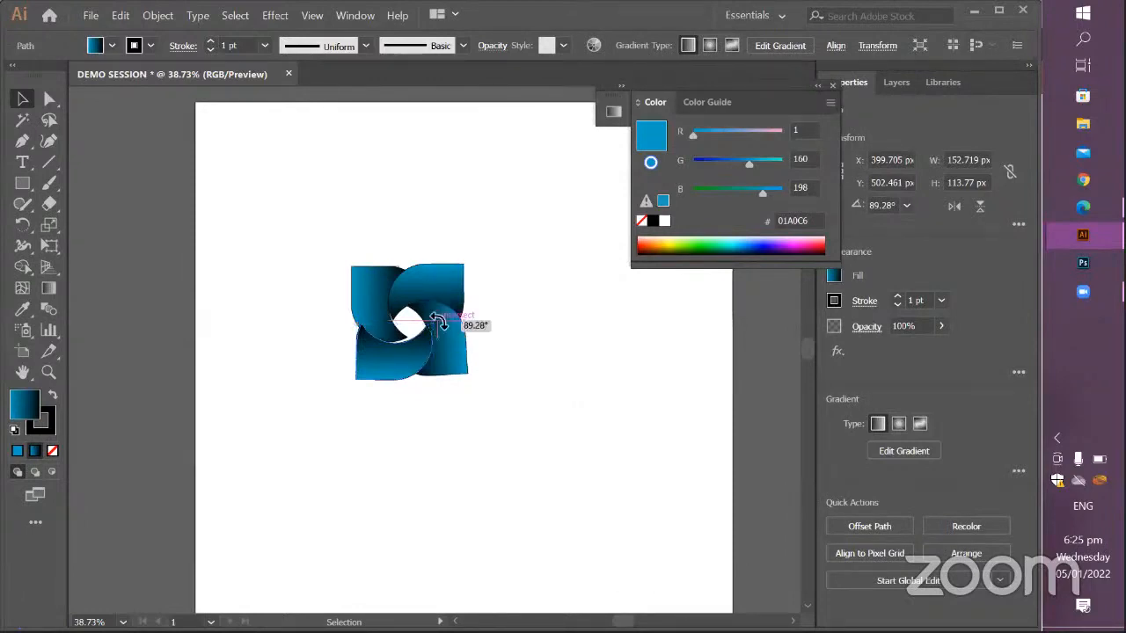
drag(419, 357, 418, 353)
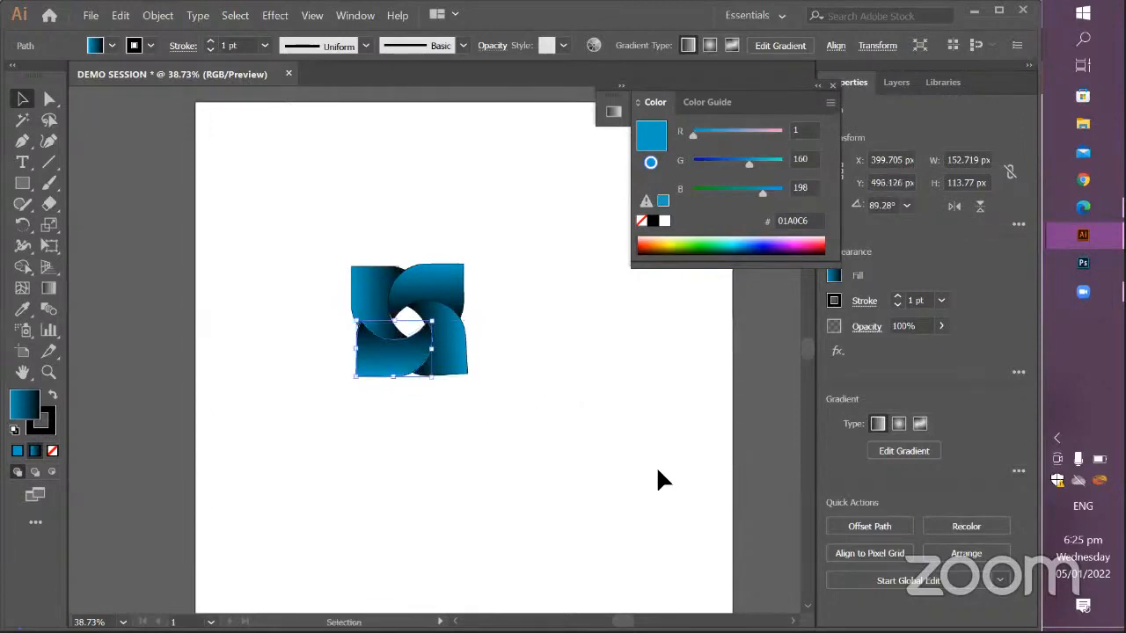
click(658, 469)
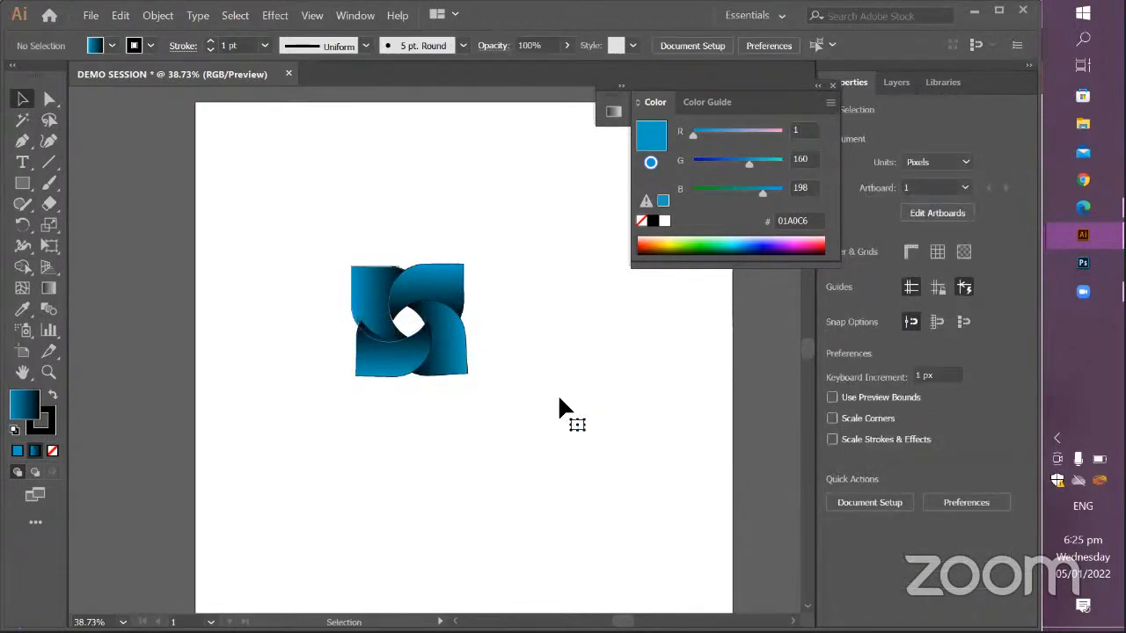
key(ctrl+z)
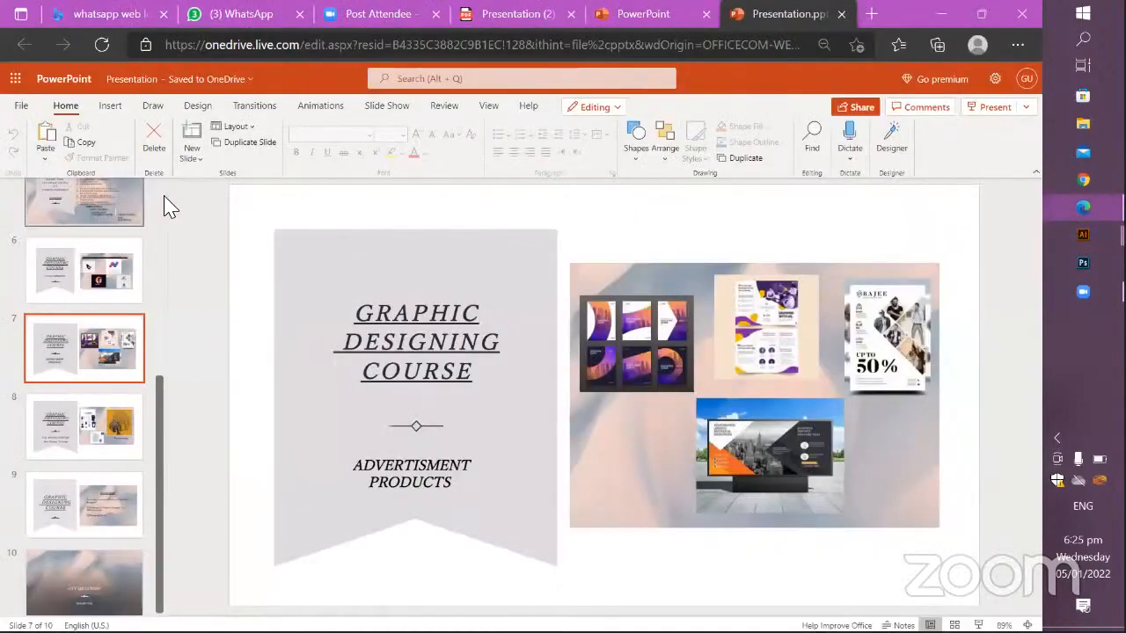
Step: Switch to the graphic designing course presentation in PowerPoint and open slide 4
scroll(167, 207, up, 5)
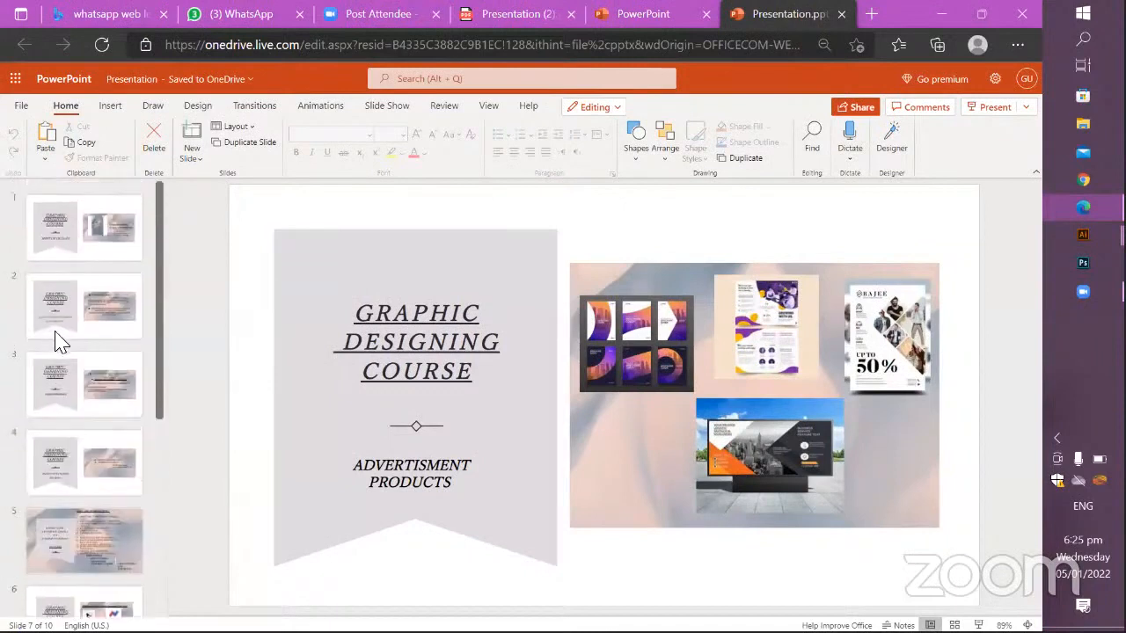
click(98, 458)
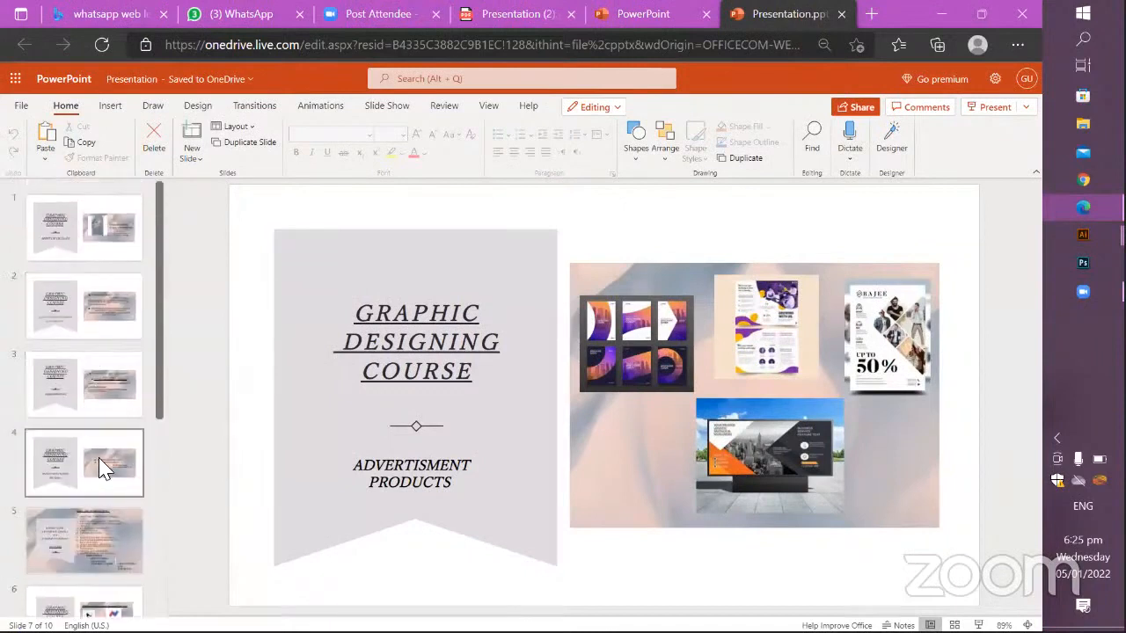